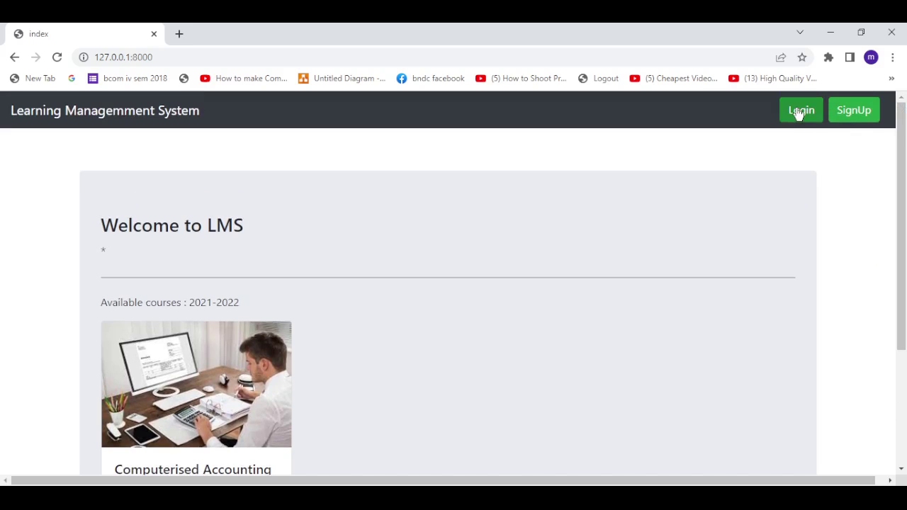
# Try logging in with the student's username and password, which is rejected as invalid credentials
pyautogui.click(798, 111)
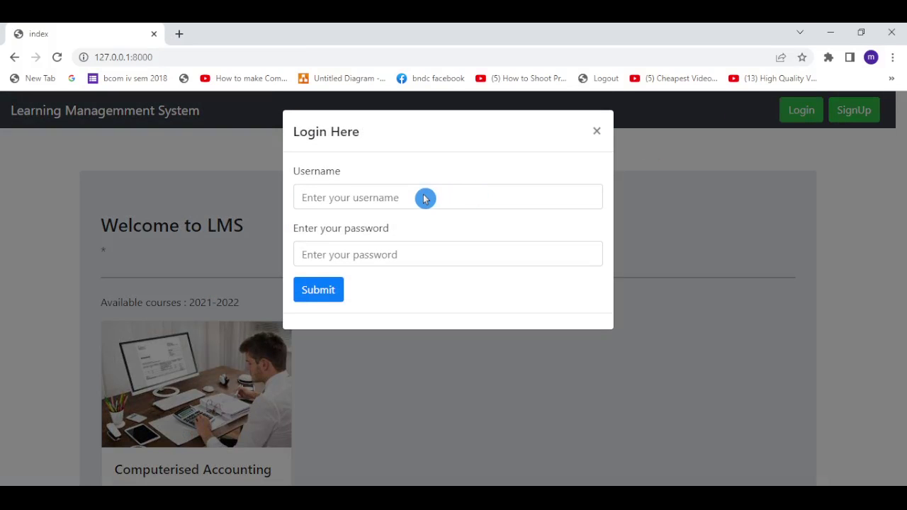
pyautogui.click(425, 198)
pyautogui.write('gajanan')
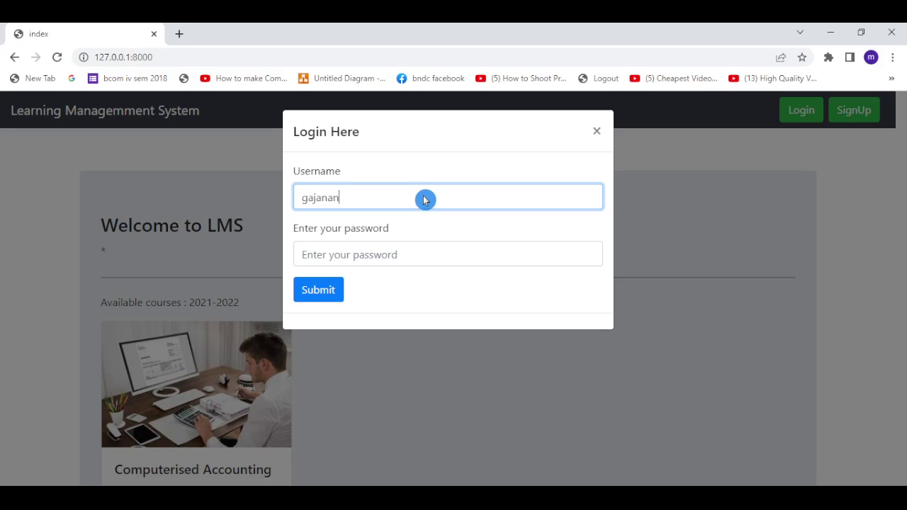
pyautogui.press('Tab')
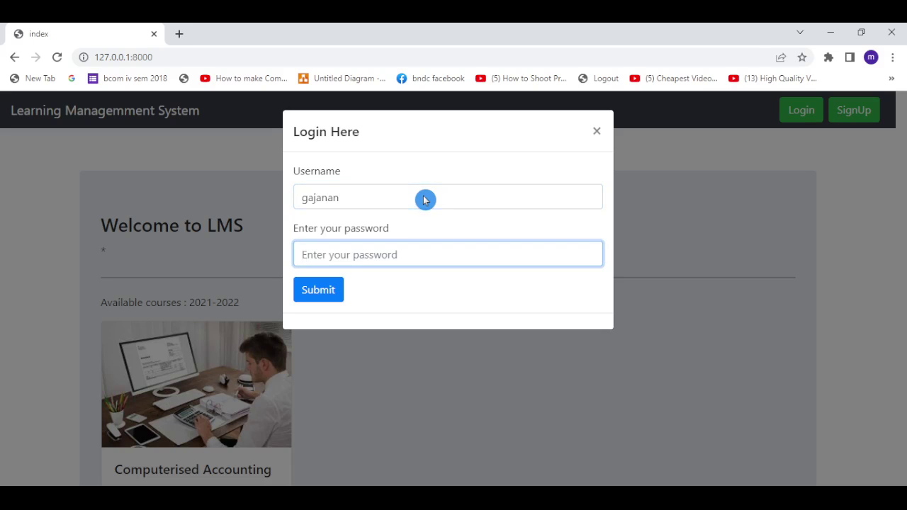
pyautogui.write('••')
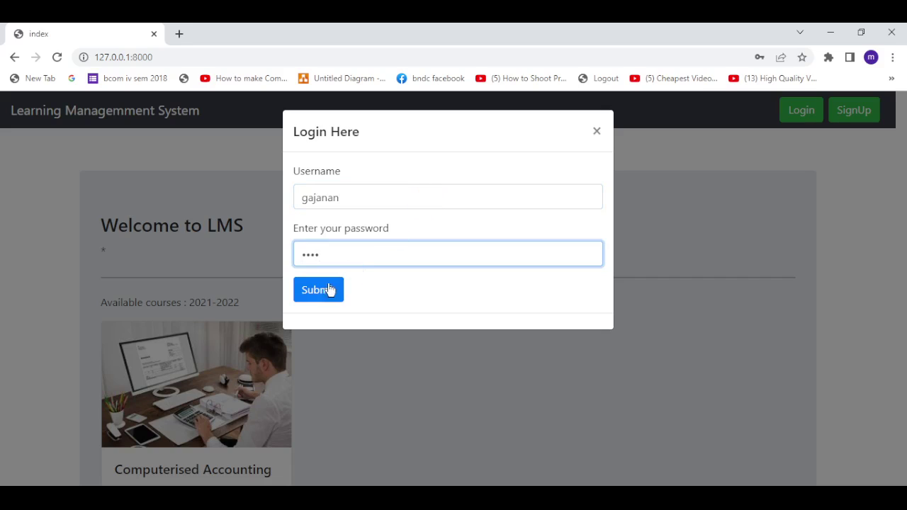
pyautogui.click(328, 290)
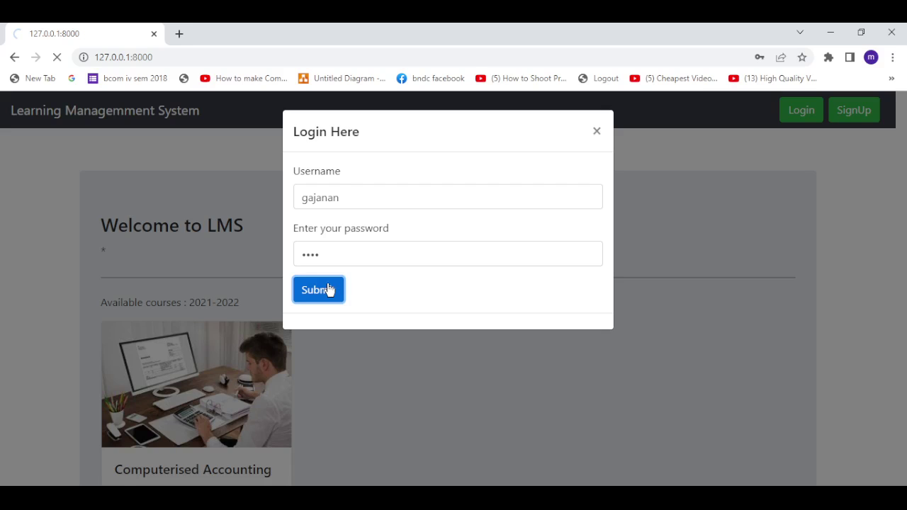
pyautogui.click(76, 152)
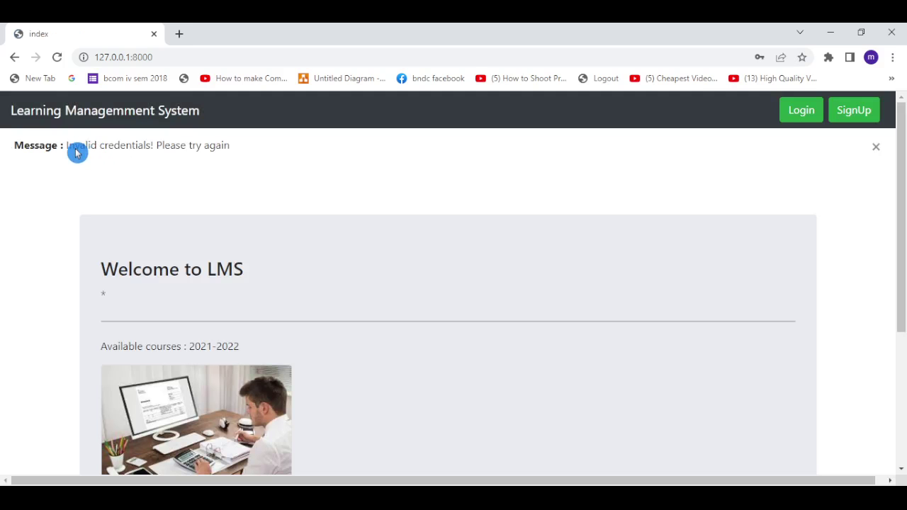
# Dismiss the error and log in again with the student's username and password
pyautogui.click(876, 148)
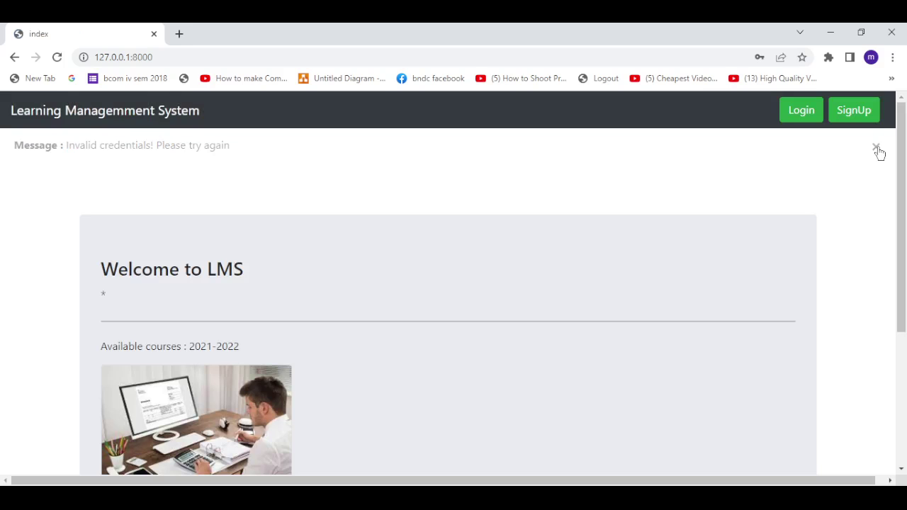
pyautogui.click(801, 110)
pyautogui.click(419, 199)
pyautogui.write('gajanan')
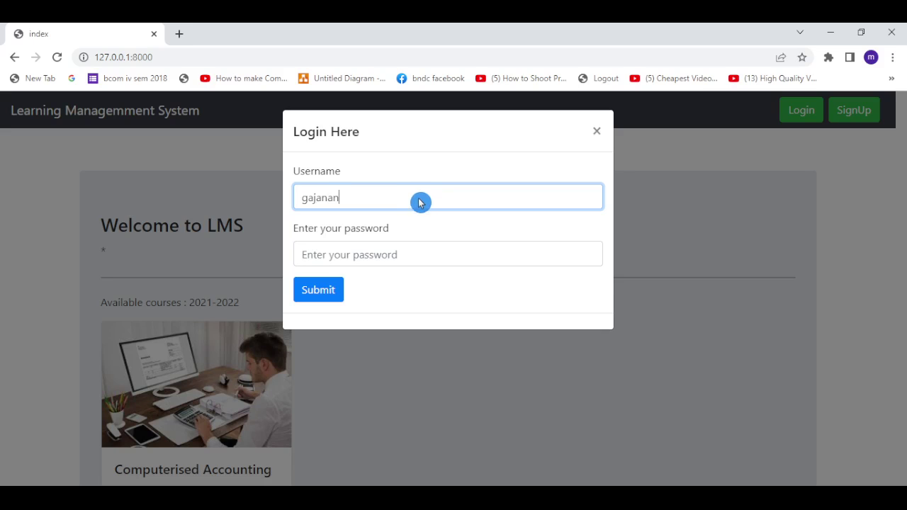
pyautogui.click(366, 262)
pyautogui.write('ga')
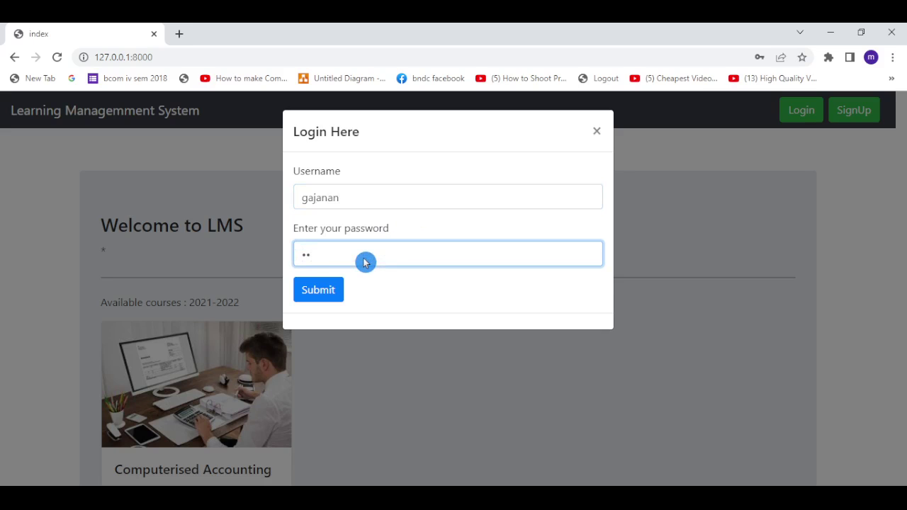
pyautogui.click(319, 298)
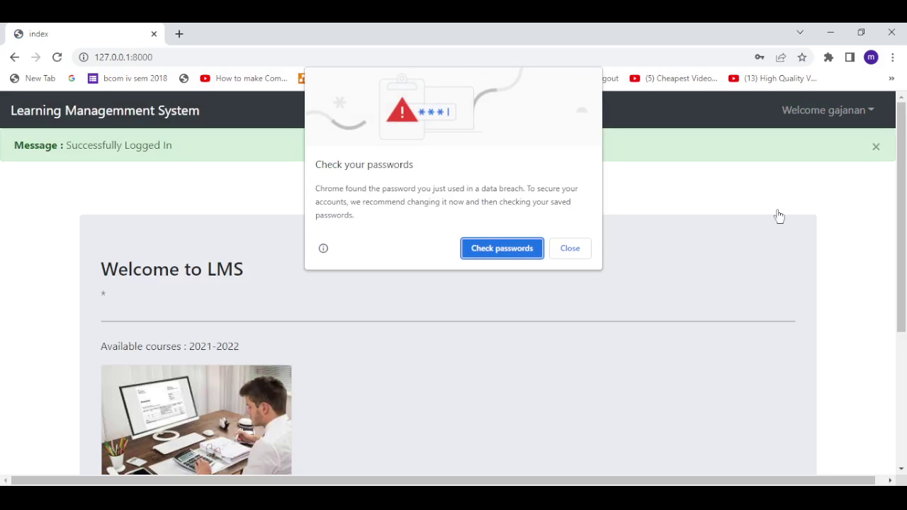
# Close the browser's password breach warning and the Successfully Logged In notice
pyautogui.click(568, 248)
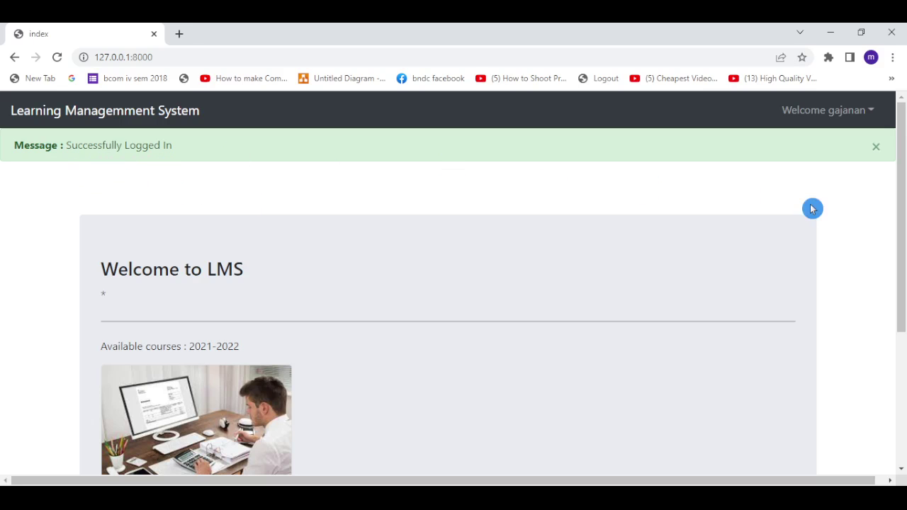
pyautogui.click(876, 147)
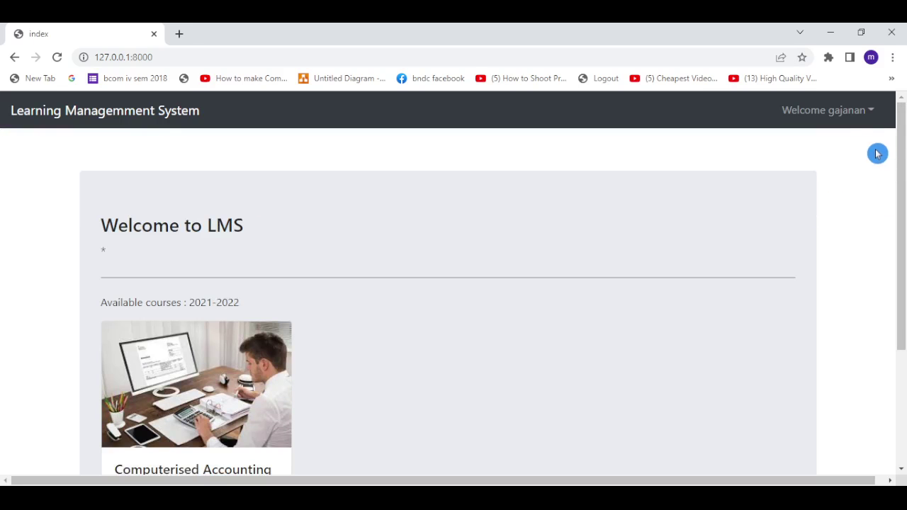
pyautogui.moveTo(898, 188)
pyautogui.mouseDown()
pyautogui.moveTo(900, 285)
pyautogui.moveTo(900, 182)
pyautogui.mouseUp()
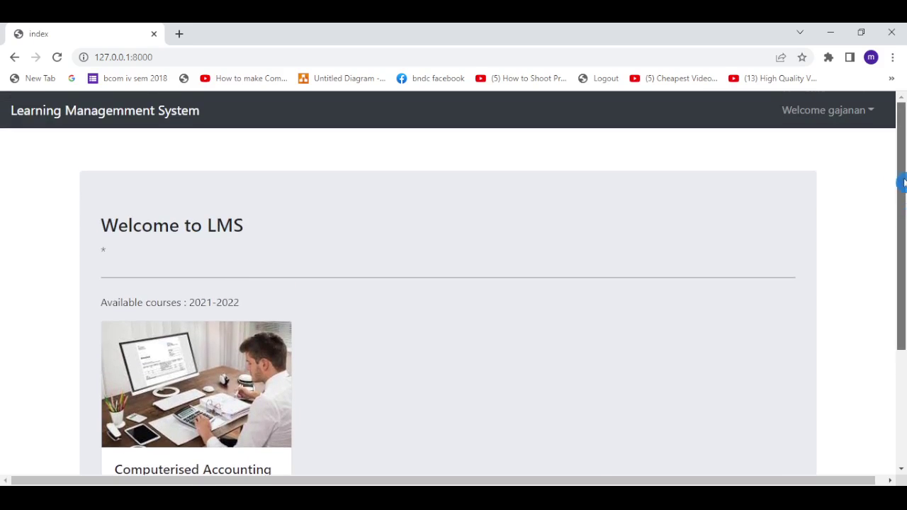
# Open the student dashboard from the Welcome account menu and reload it
pyautogui.click(873, 115)
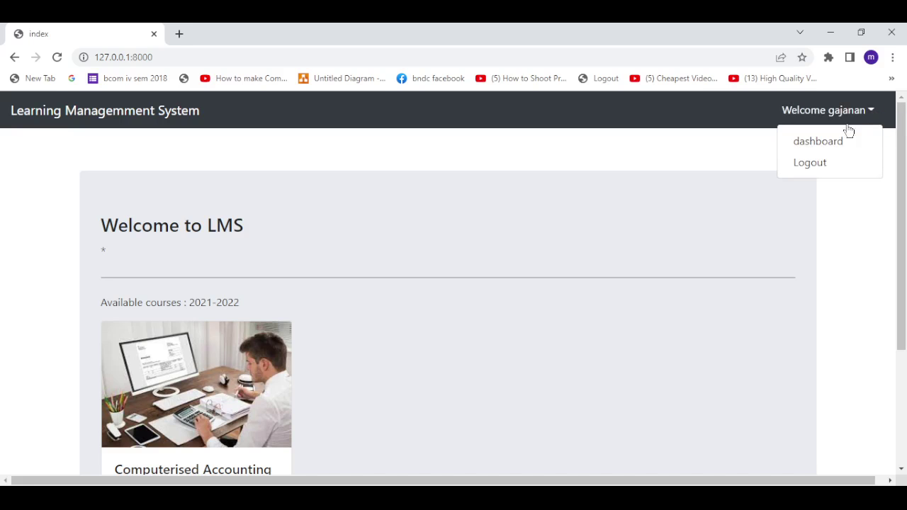
pyautogui.click(826, 143)
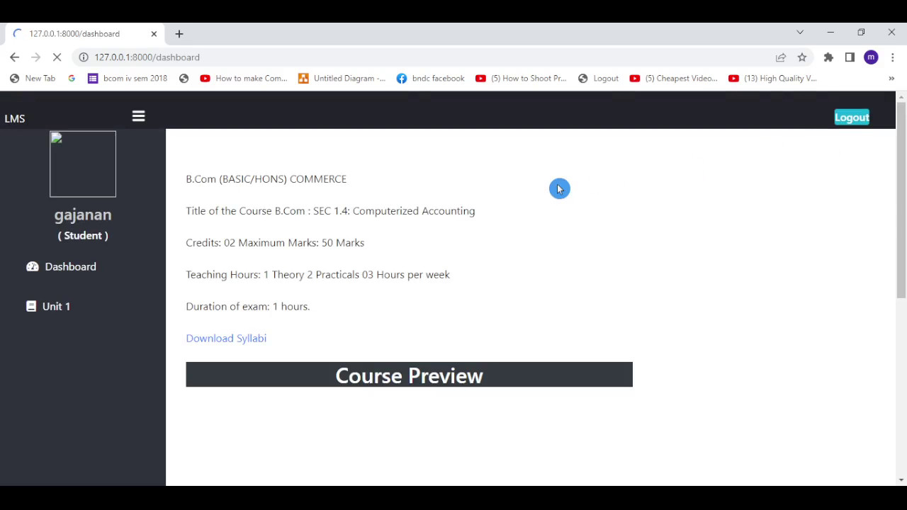
pyautogui.moveTo(900, 234); pyautogui.dragTo(903, 197)
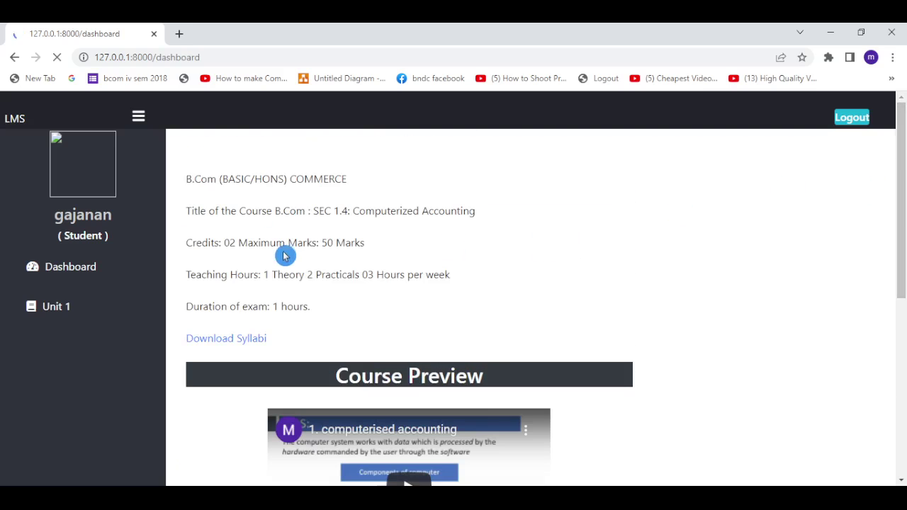
pyautogui.click(84, 263)
# Try downloading the Computerized Accounting syllabus, which gives a 404, then go back
pyautogui.click(335, 208)
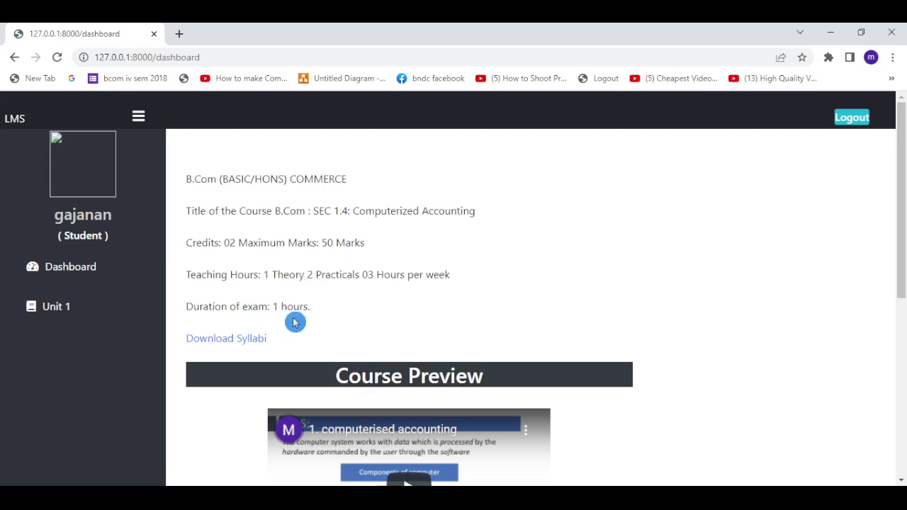
pyautogui.moveTo(902, 262); pyautogui.dragTo(900, 287)
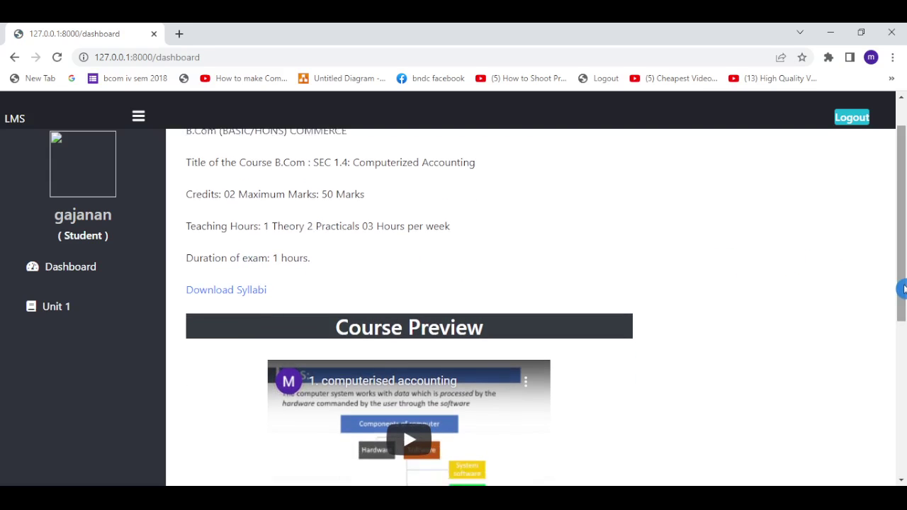
pyautogui.click(234, 296)
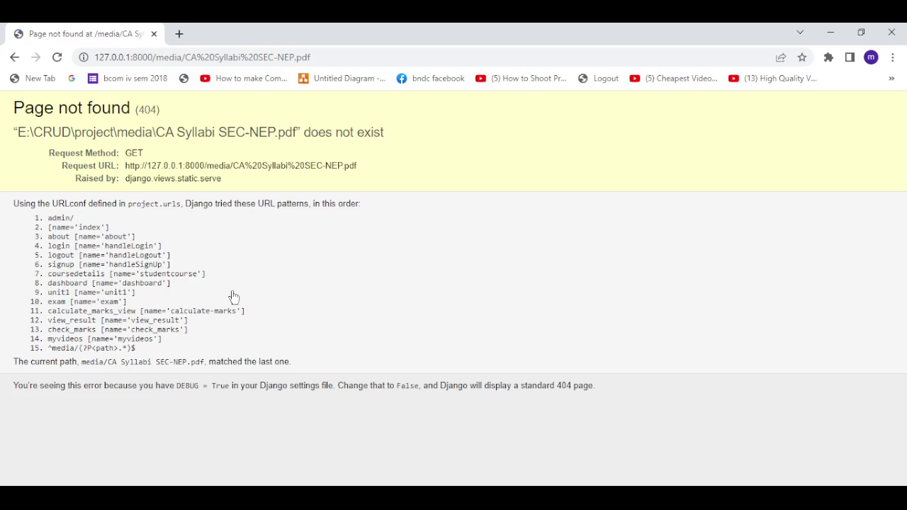
pyautogui.click(15, 58)
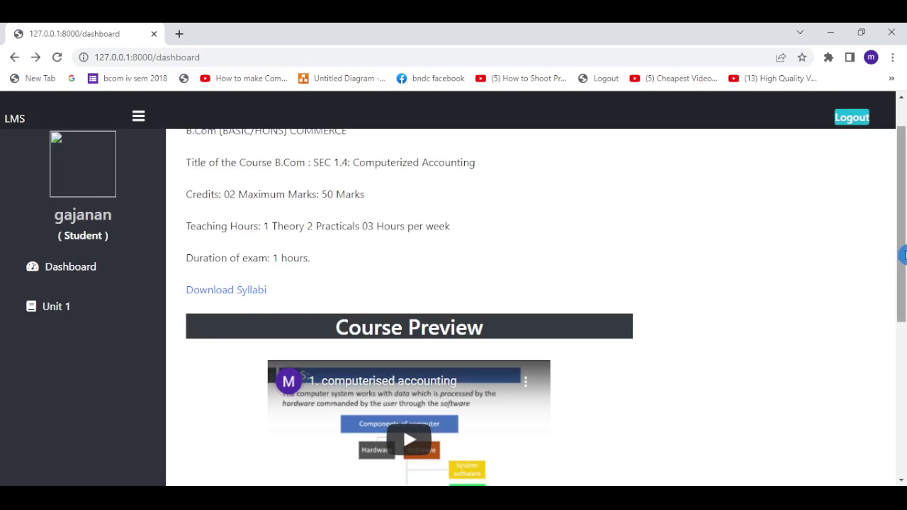
# Scroll down to the Course Preview section and play the preview video
pyautogui.moveTo(902, 255); pyautogui.dragTo(901, 338)
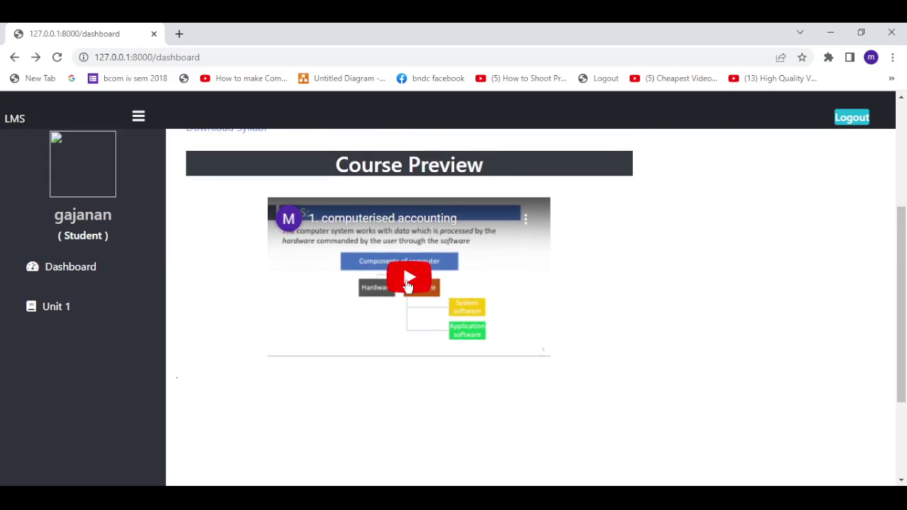
pyautogui.click(406, 287)
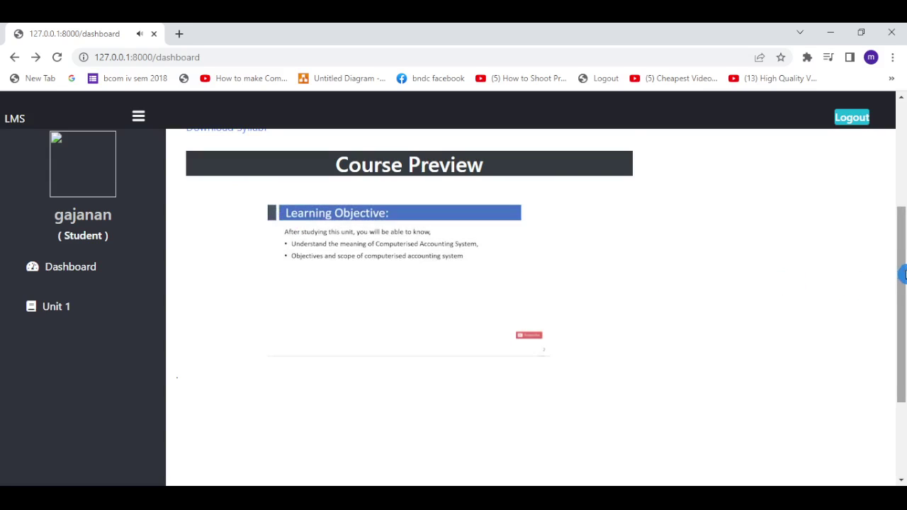
pyautogui.moveTo(902, 275); pyautogui.dragTo(901, 250)
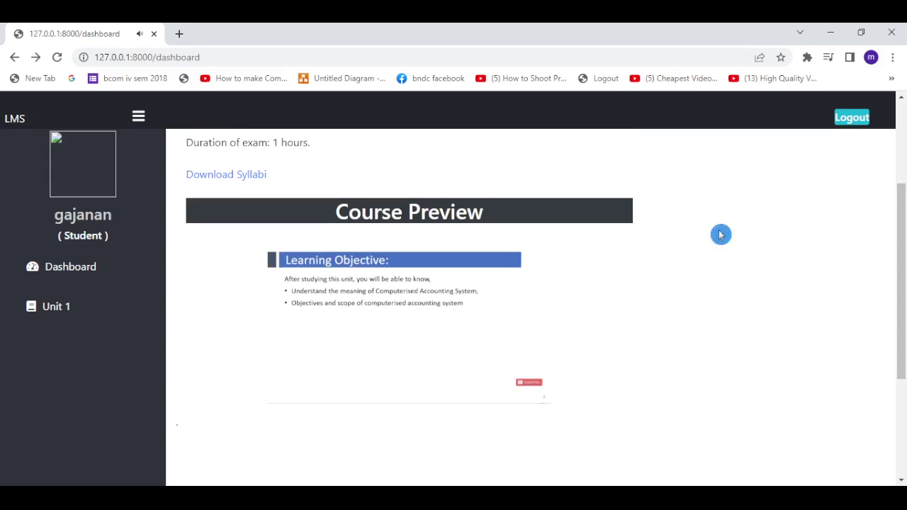
# Open the Unit 1 video lessons and play the second computerised accounting video
pyautogui.click(51, 310)
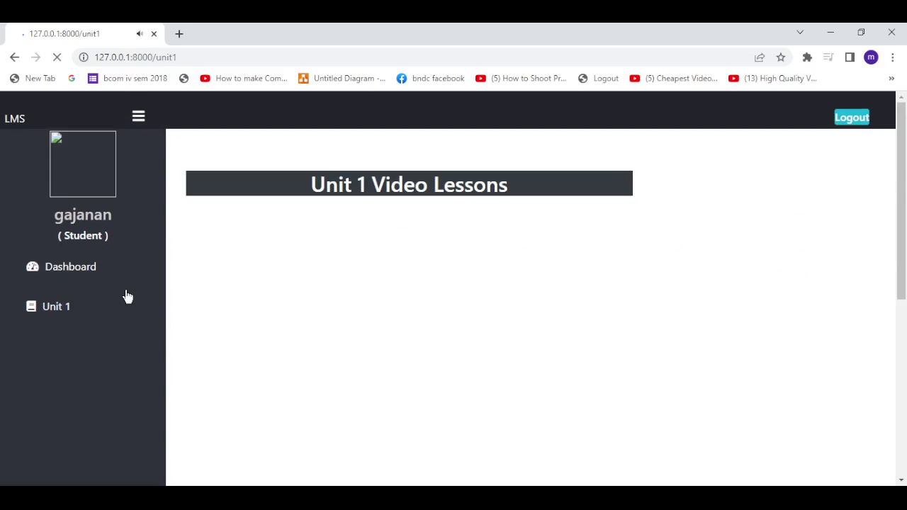
pyautogui.click(332, 196)
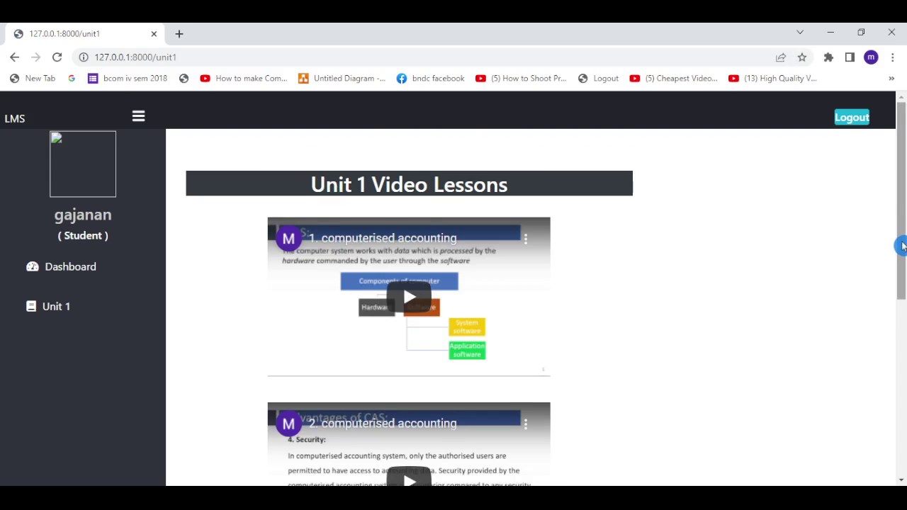
pyautogui.moveTo(901, 246); pyautogui.dragTo(901, 303)
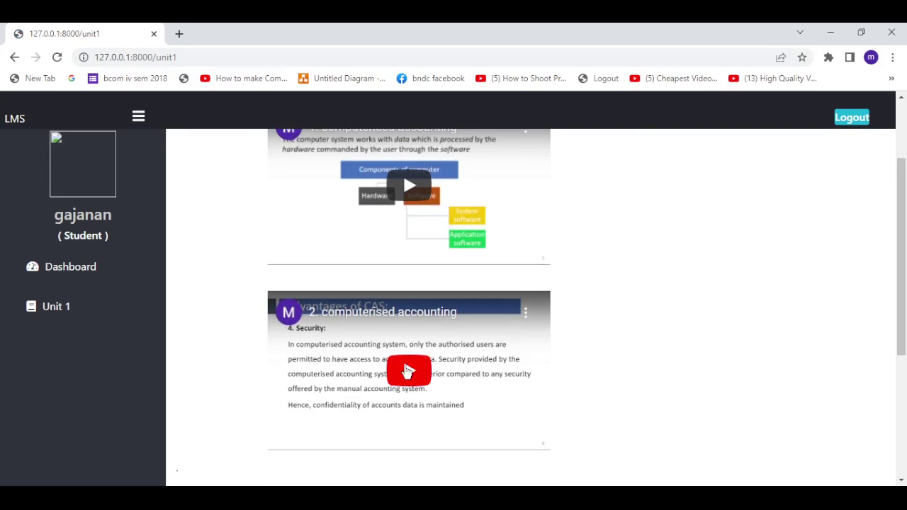
pyautogui.click(409, 372)
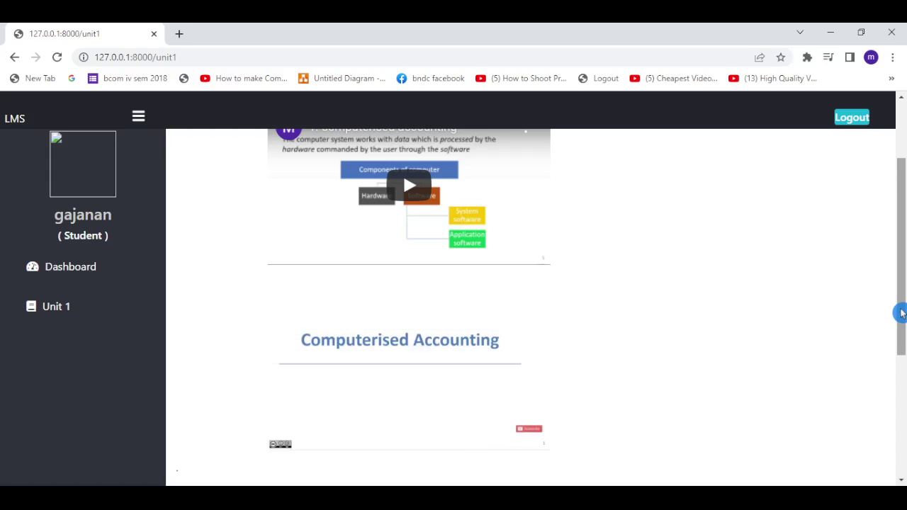
pyautogui.scroll(1, 900, 313)
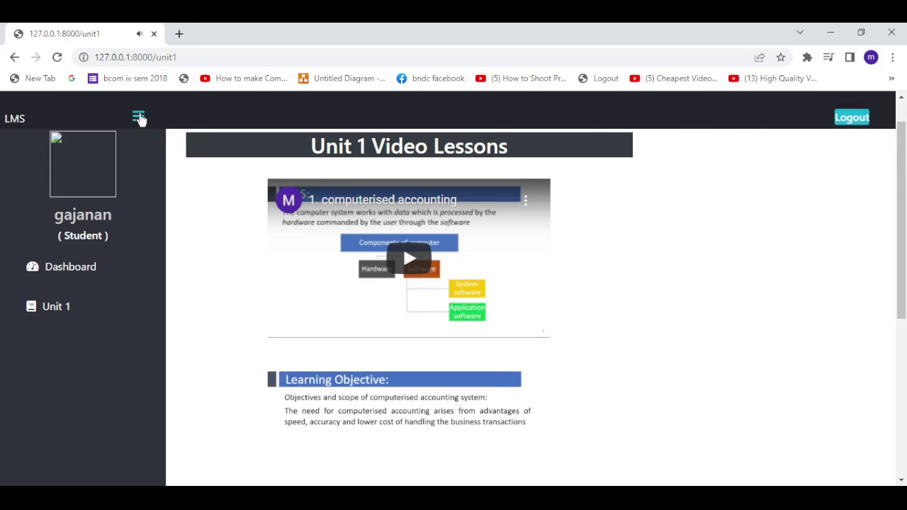
# Collapse the sidebar to icons only with the hamburger button
pyautogui.click(138, 117)
pyautogui.click(138, 117)
pyautogui.click(138, 117)
pyautogui.click(702, 162)
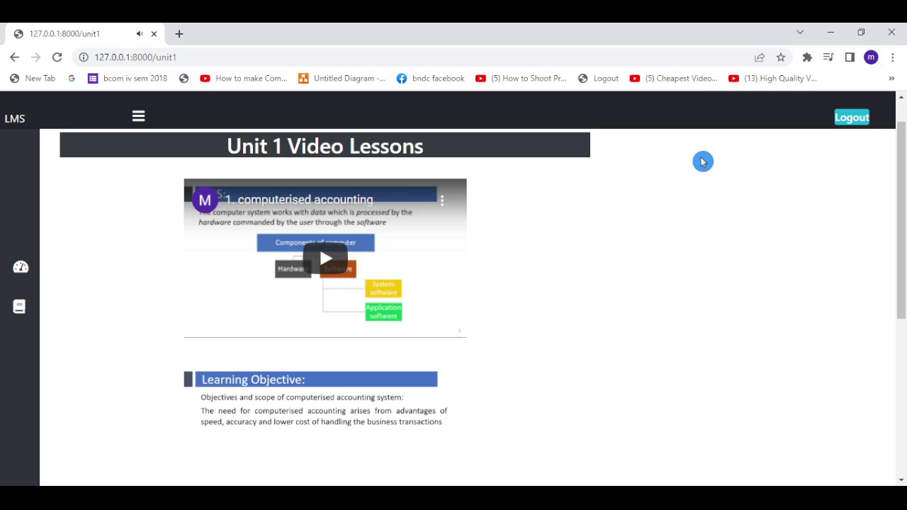
# Log out of the student account, dismiss the logged-out notice, and open the SignUp form
pyautogui.click(850, 122)
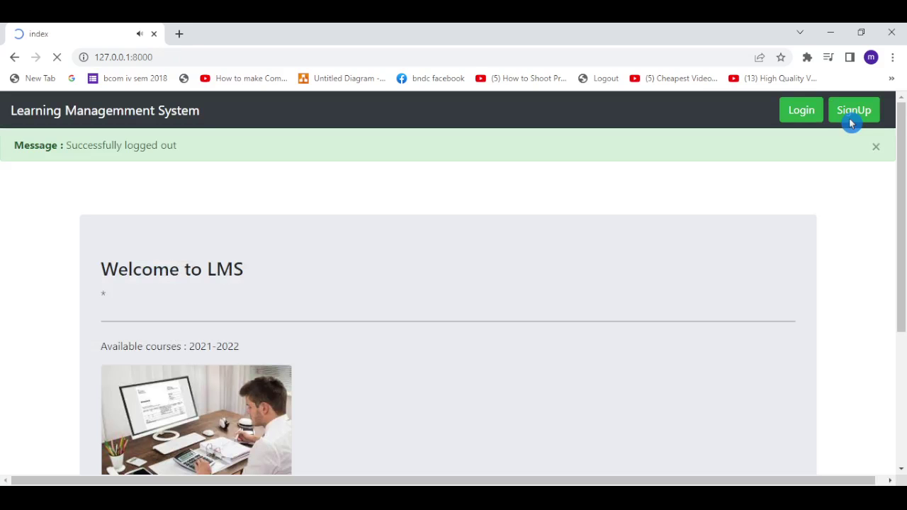
pyautogui.click(807, 134)
pyautogui.click(413, 175)
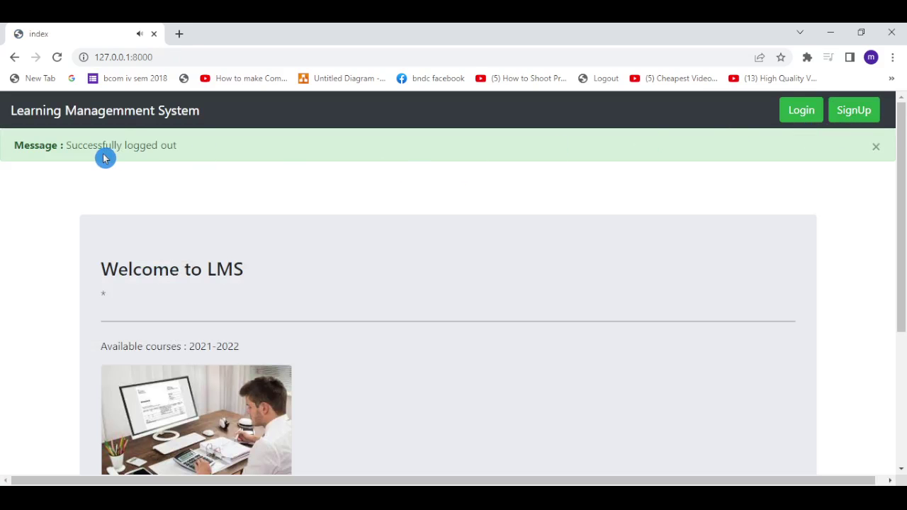
pyautogui.click(876, 147)
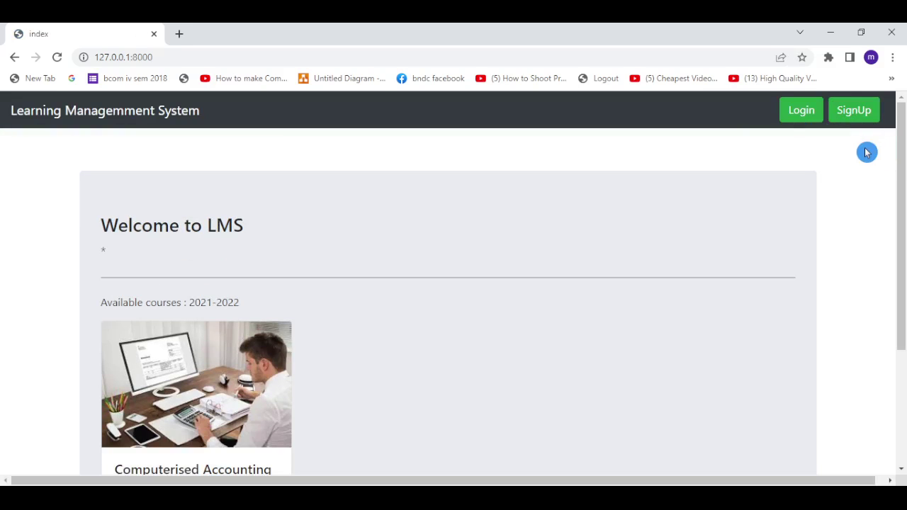
pyautogui.click(849, 119)
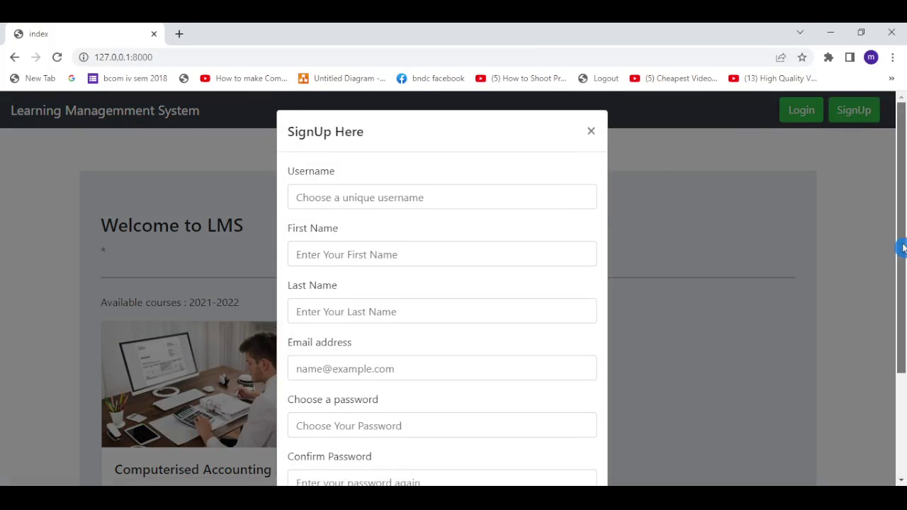
# Fill in the new user's username, first name and last name on the signup form
pyautogui.moveTo(903, 244); pyautogui.dragTo(902, 290)
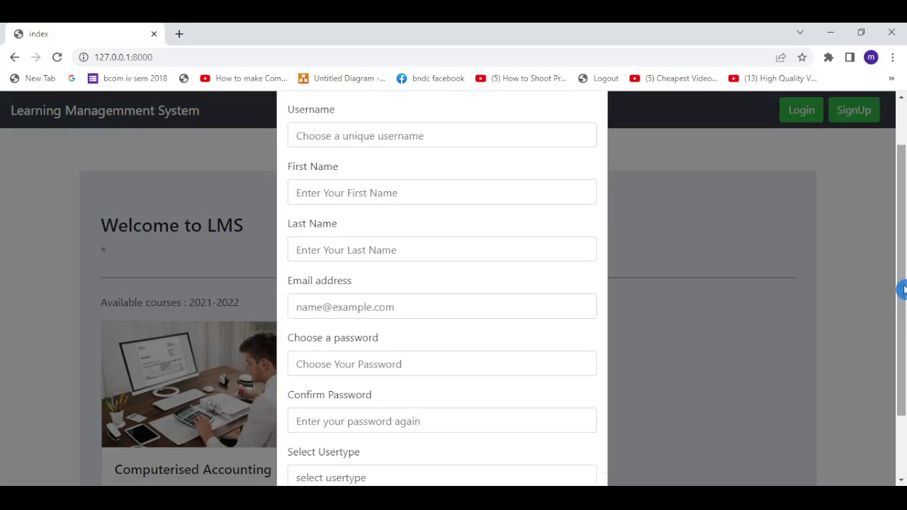
pyautogui.click(463, 142)
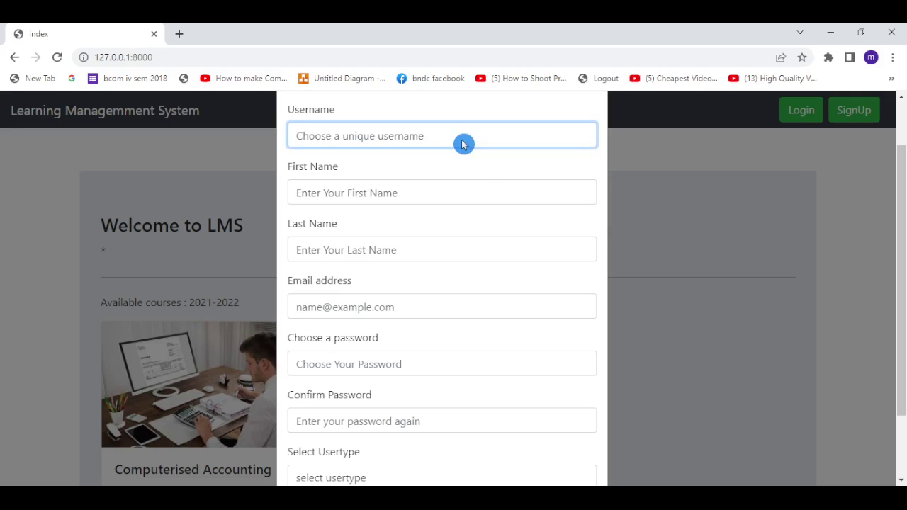
pyautogui.click(430, 192)
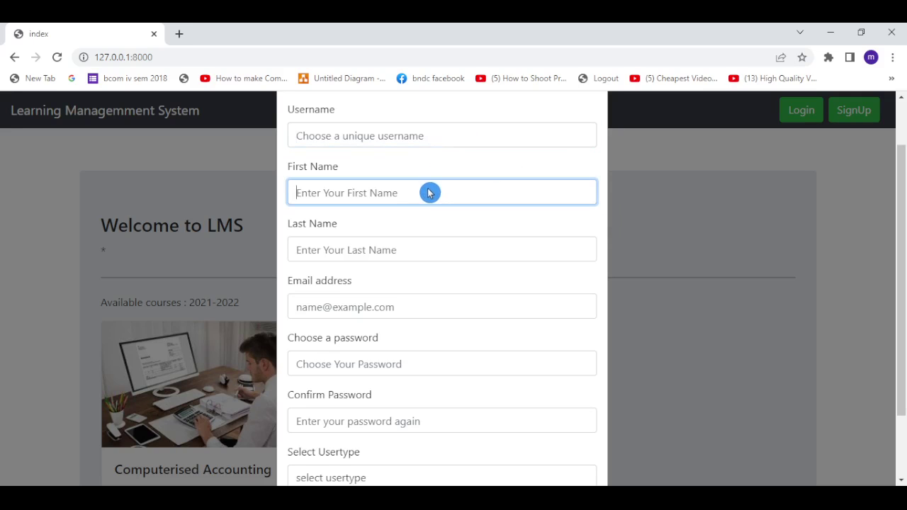
pyautogui.click(429, 138)
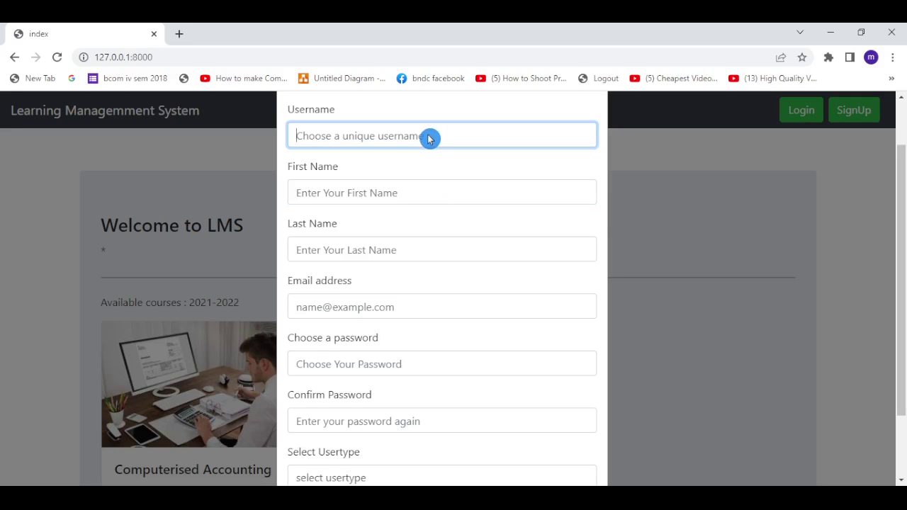
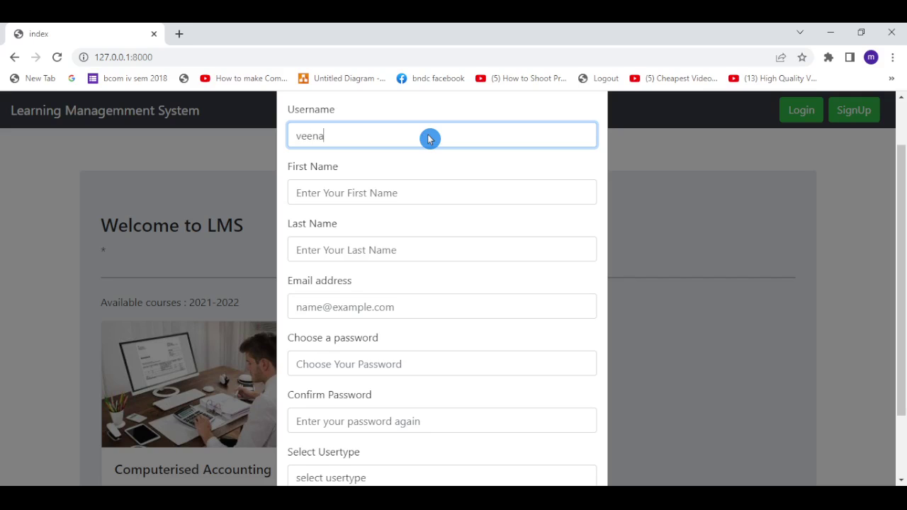
pyautogui.press('Tab')
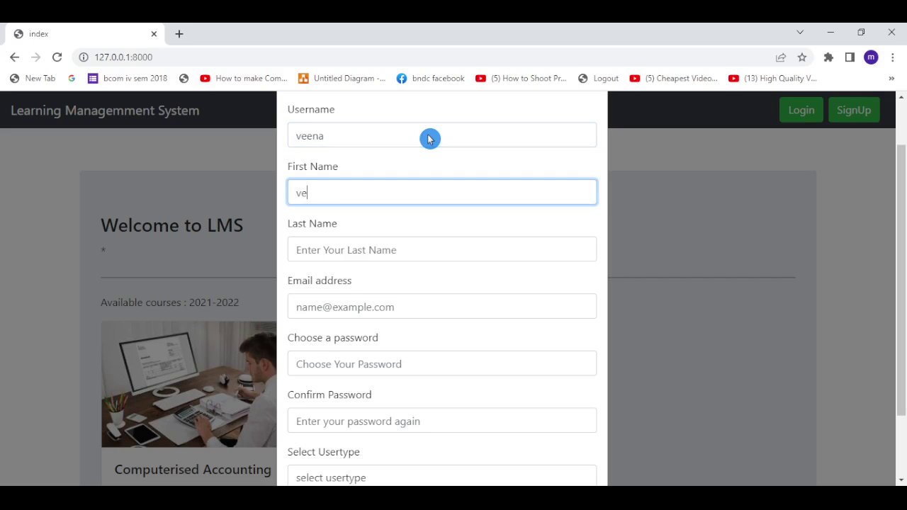
pyautogui.press('Tab')
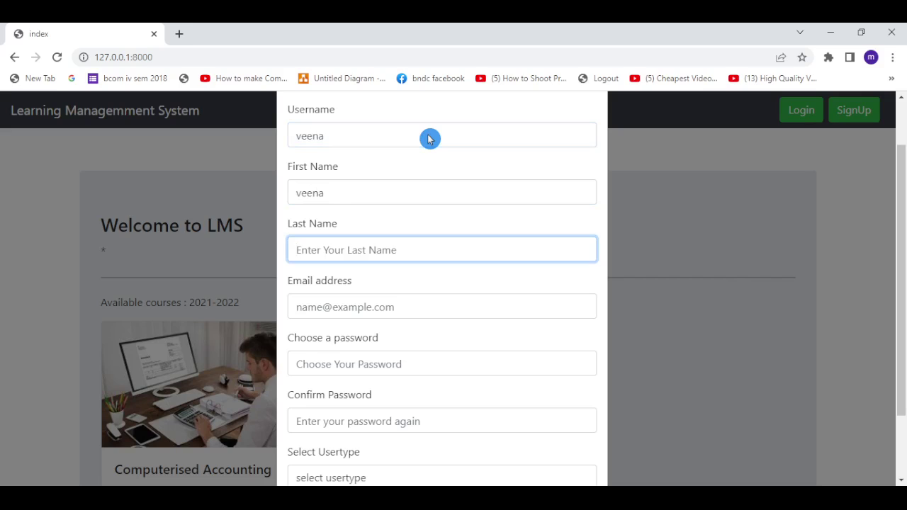
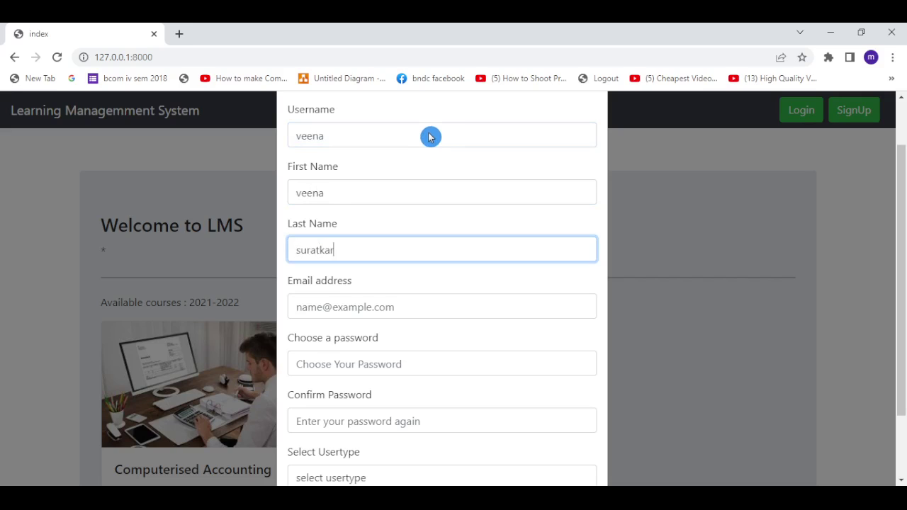
# Enter and correct the new user's e-mail address, then a password and matching confirmation
pyautogui.press('Tab')
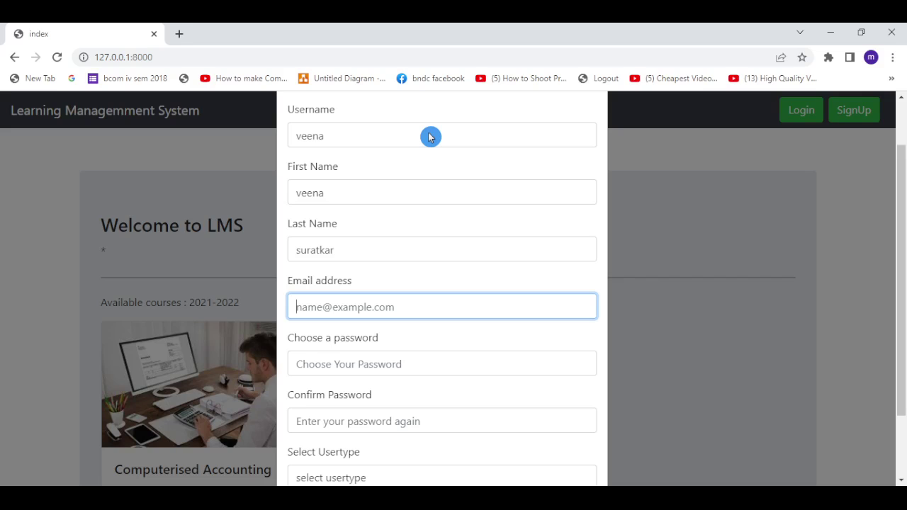
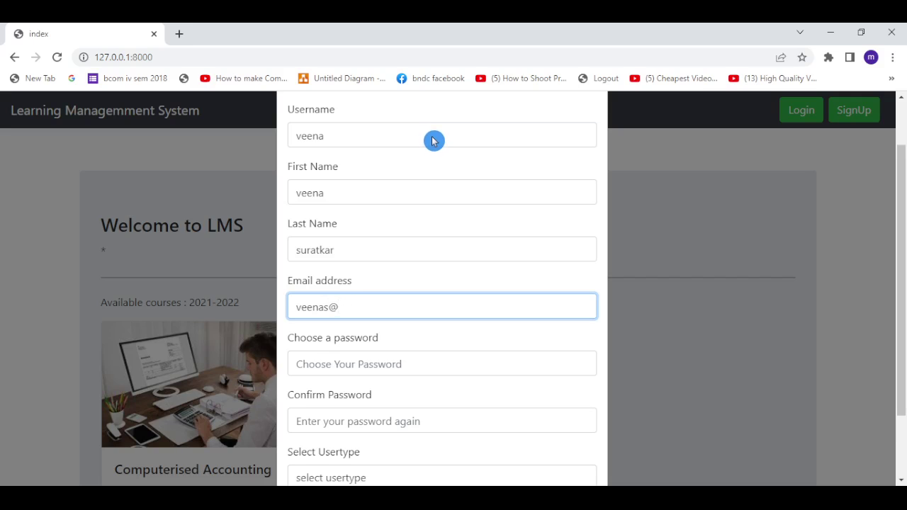
pyautogui.press('Tab')
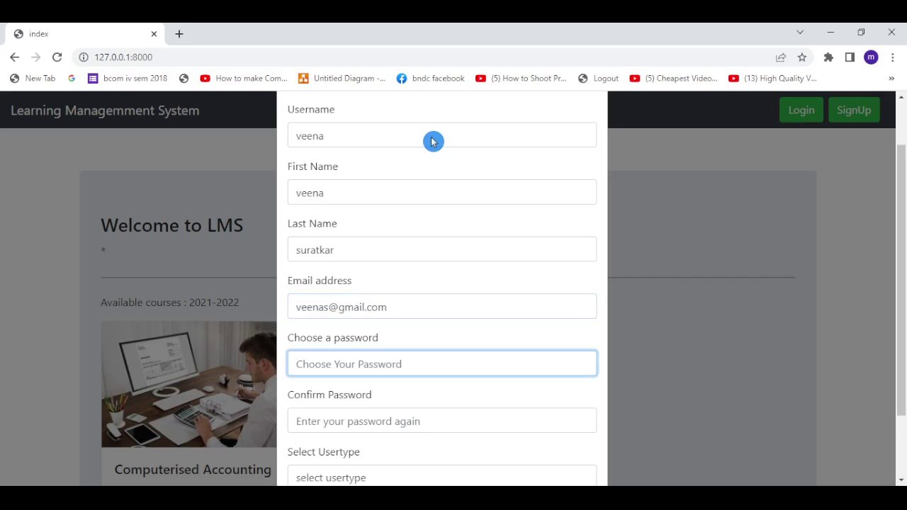
pyautogui.write('1')
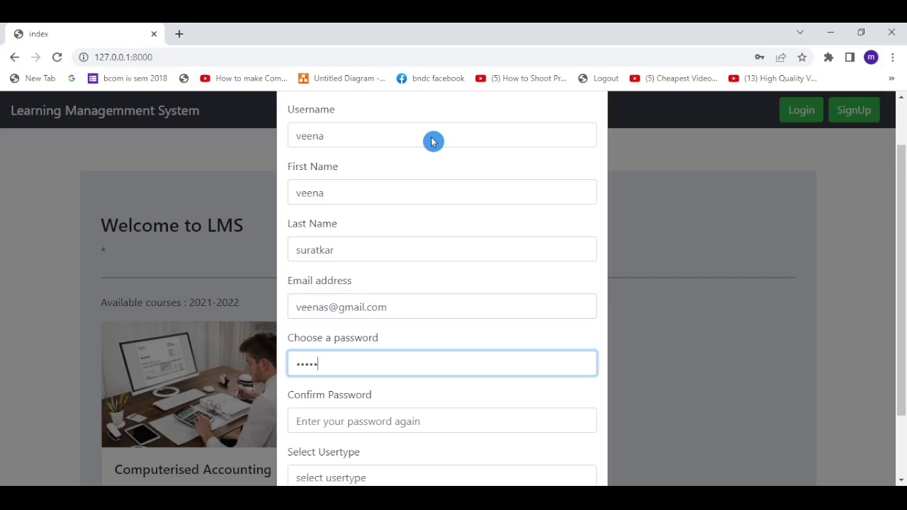
pyautogui.press('Tab')
pyautogui.write('12')
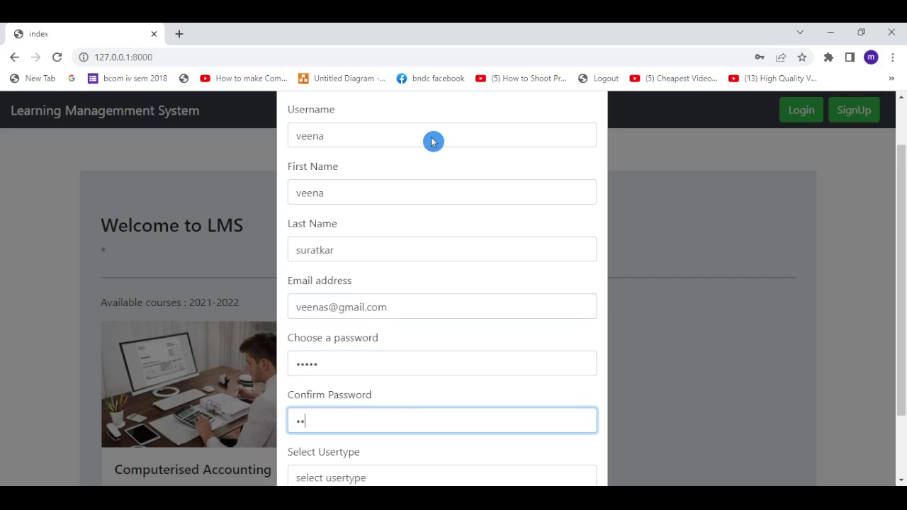
pyautogui.press('Tab')
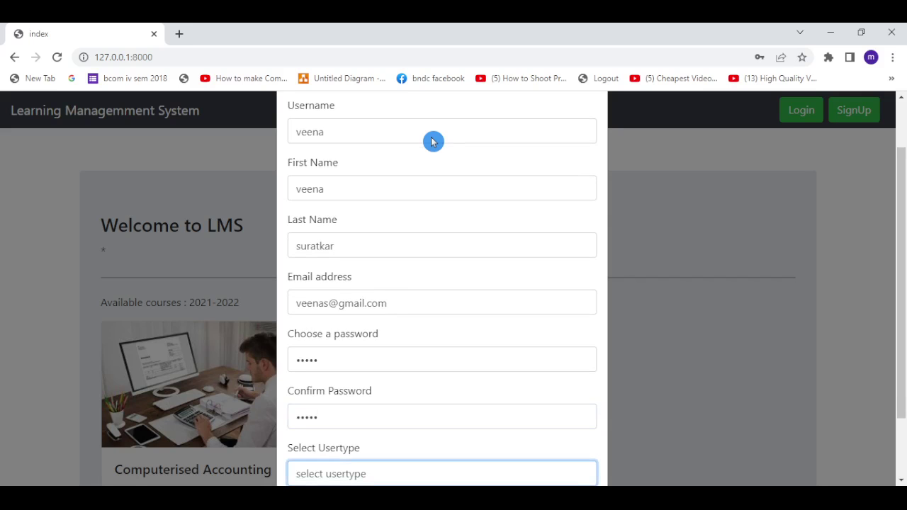
# Set the user type to student and submit the signup form, creating the account
pyautogui.moveTo(900, 291); pyautogui.dragTo(905, 347)
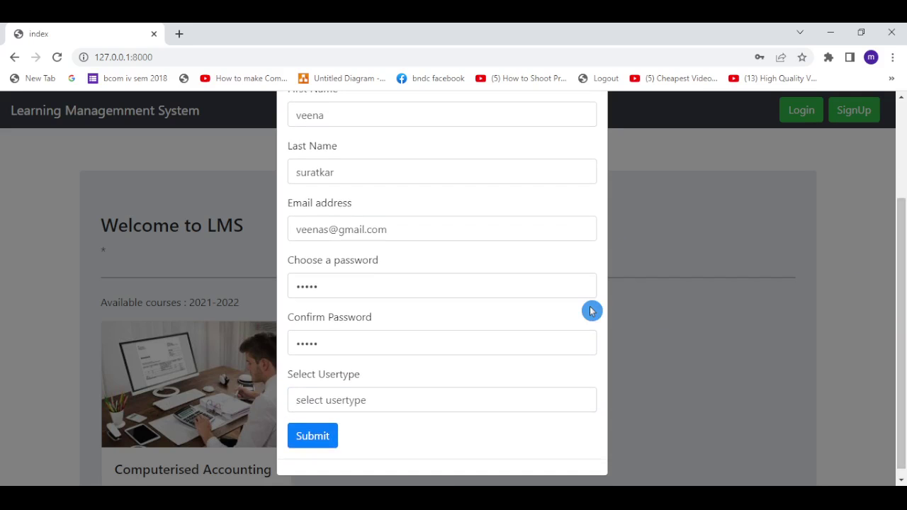
pyautogui.click(496, 409)
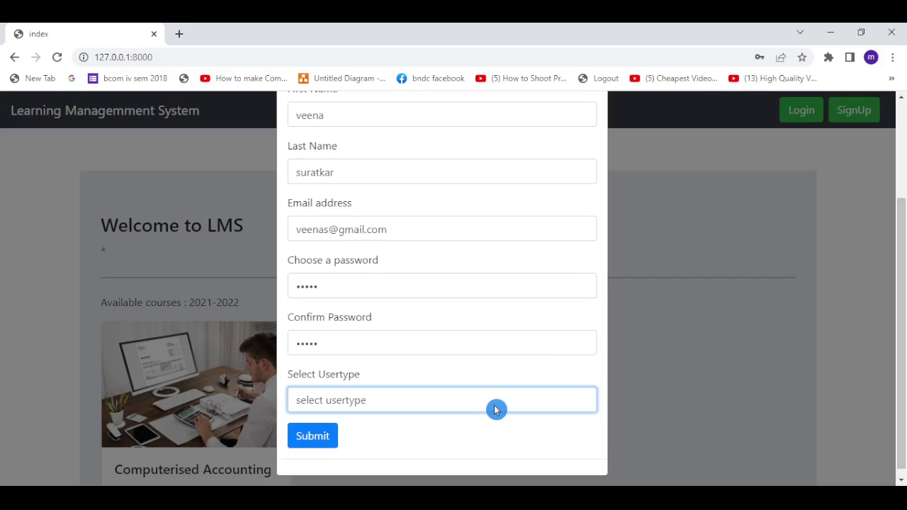
pyautogui.click(409, 447)
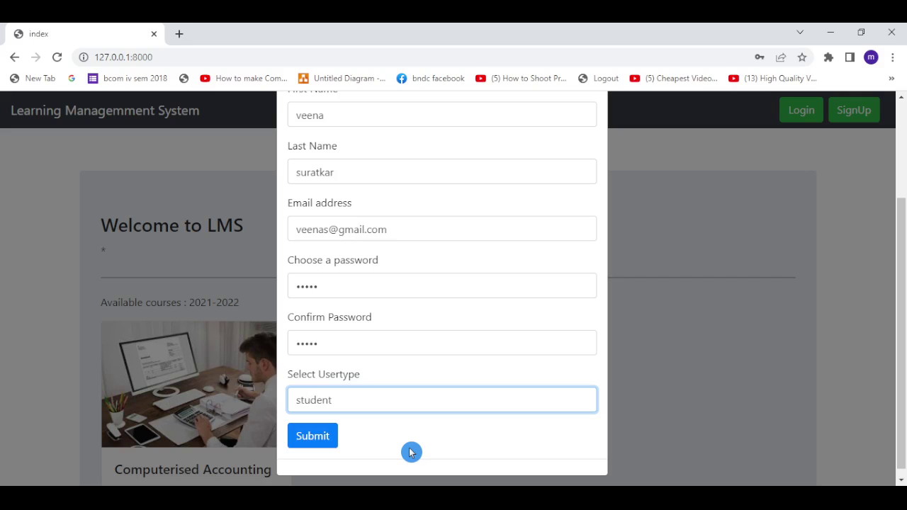
pyautogui.click(312, 437)
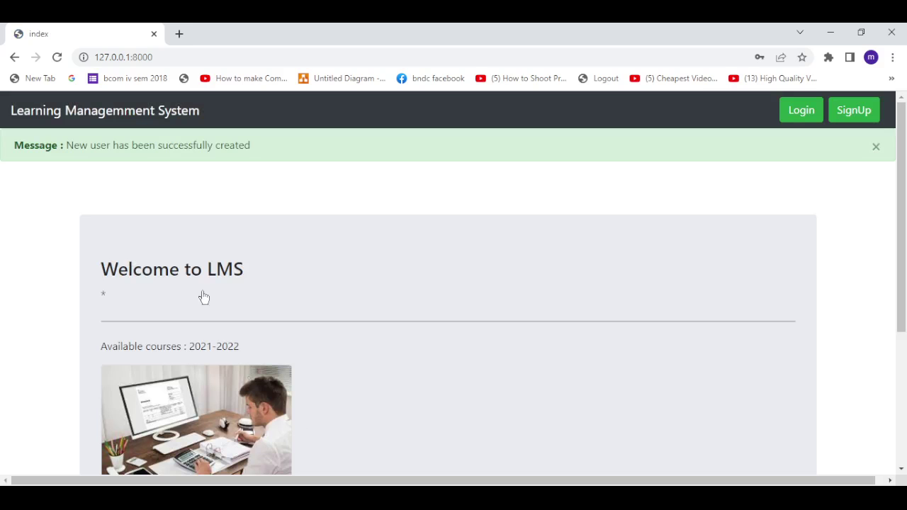
pyautogui.click(121, 182)
# Dismiss the account-created alert and log in with the new user's username and password
pyautogui.click(877, 150)
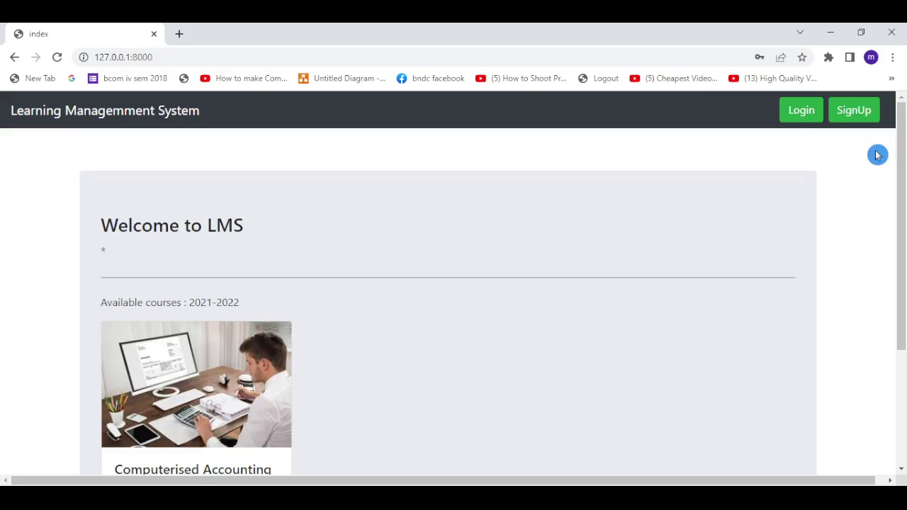
pyautogui.click(798, 114)
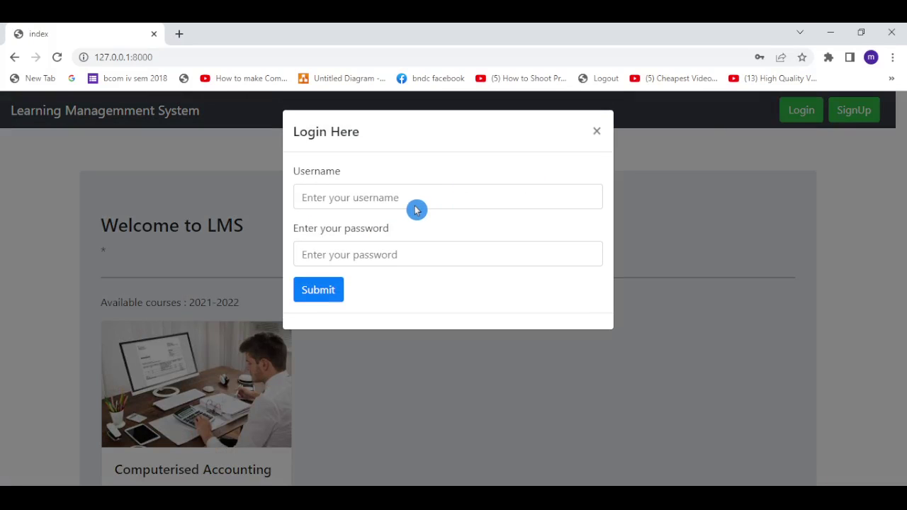
pyautogui.click(416, 209)
pyautogui.write('veena')
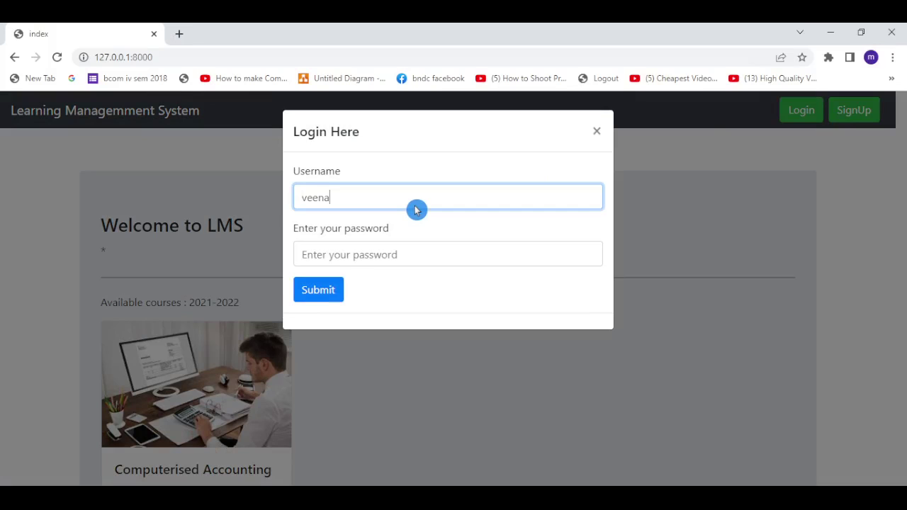
pyautogui.press('Tab')
pyautogui.write('v')
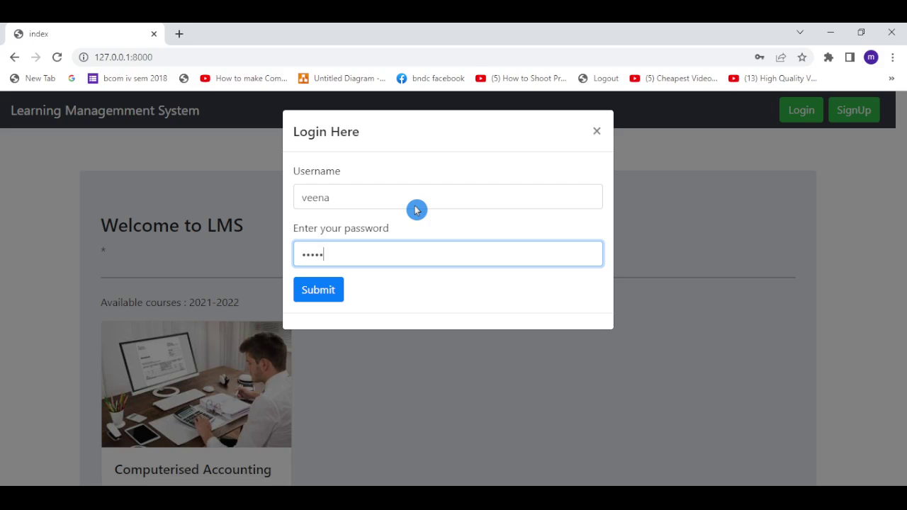
pyautogui.click(328, 293)
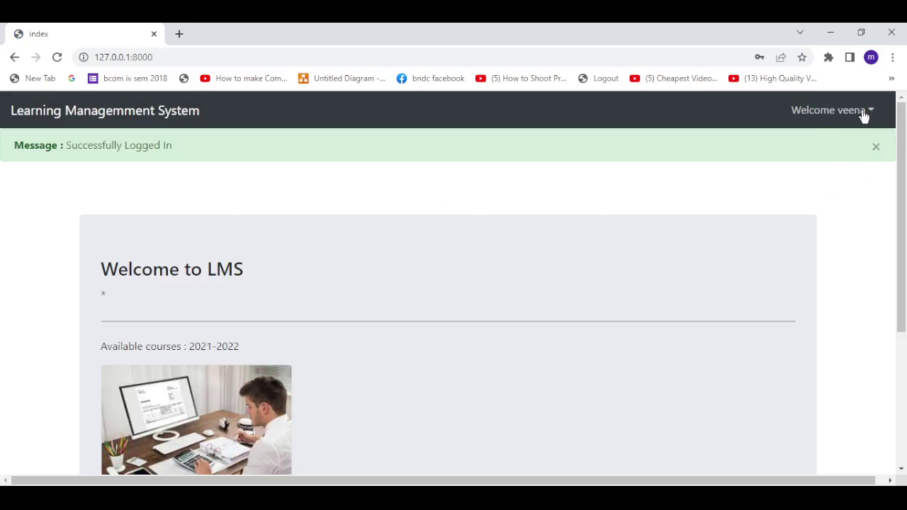
# View the new student's dashboard, then log out and dismiss the logged-out message
pyautogui.click(874, 148)
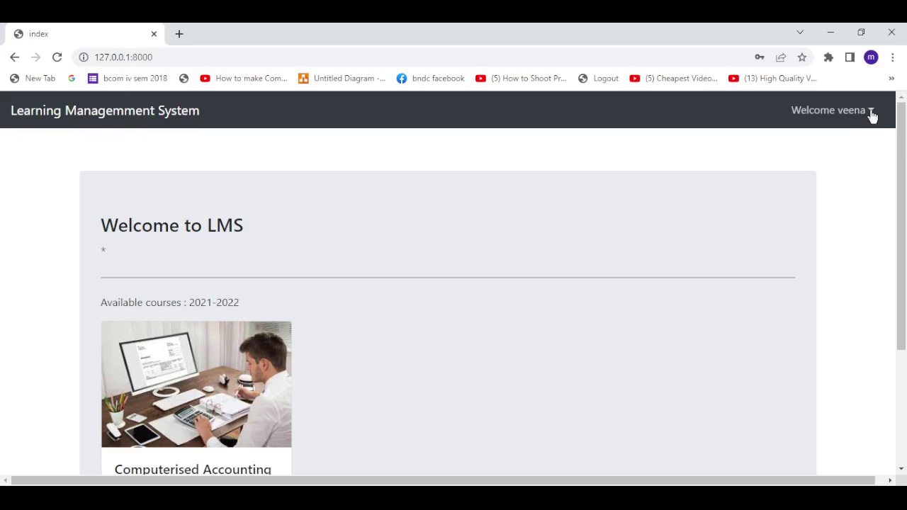
pyautogui.click(871, 113)
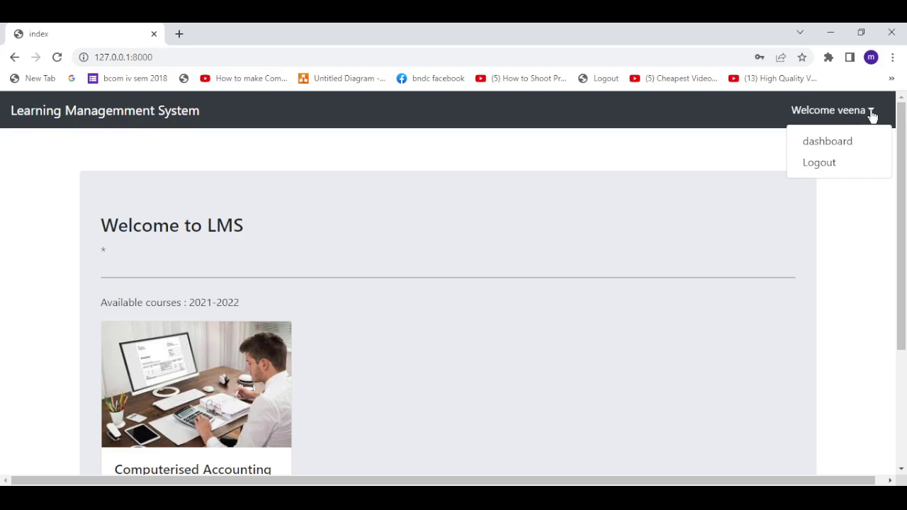
pyautogui.click(835, 142)
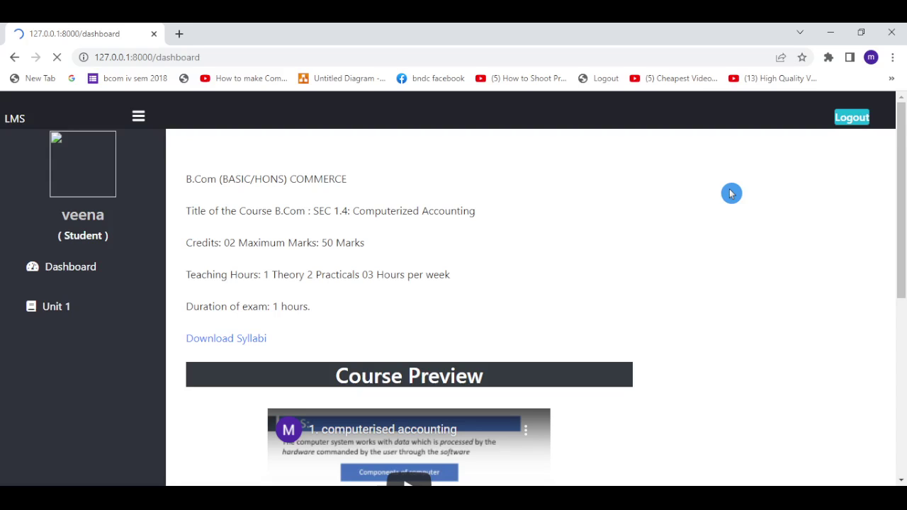
pyautogui.click(851, 117)
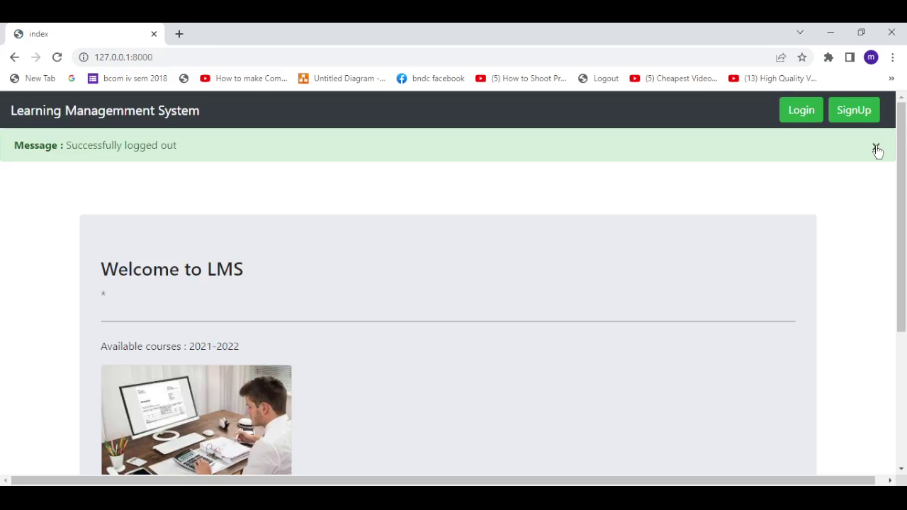
pyautogui.click(875, 148)
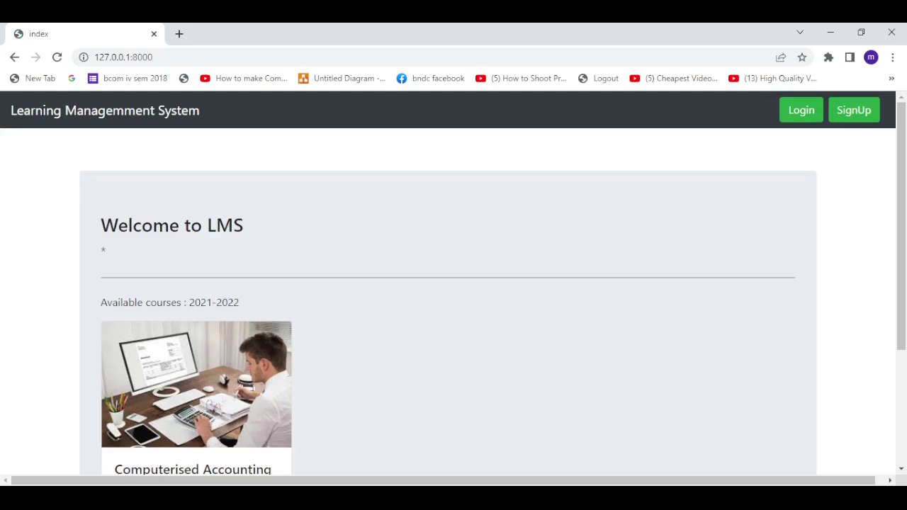